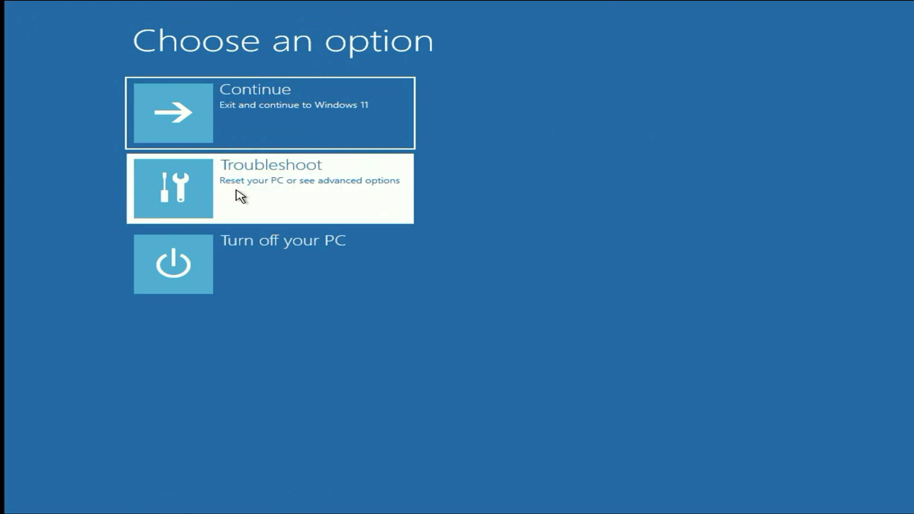
Run Startup Repair from Troubleshoot > Advanced options and let it report it couldn't repair the PC
click(240, 195)
click(297, 199)
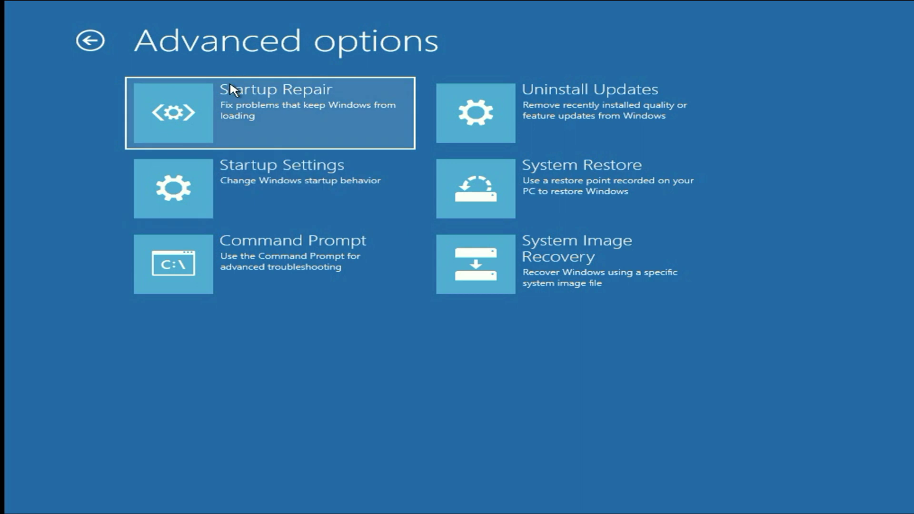
click(291, 109)
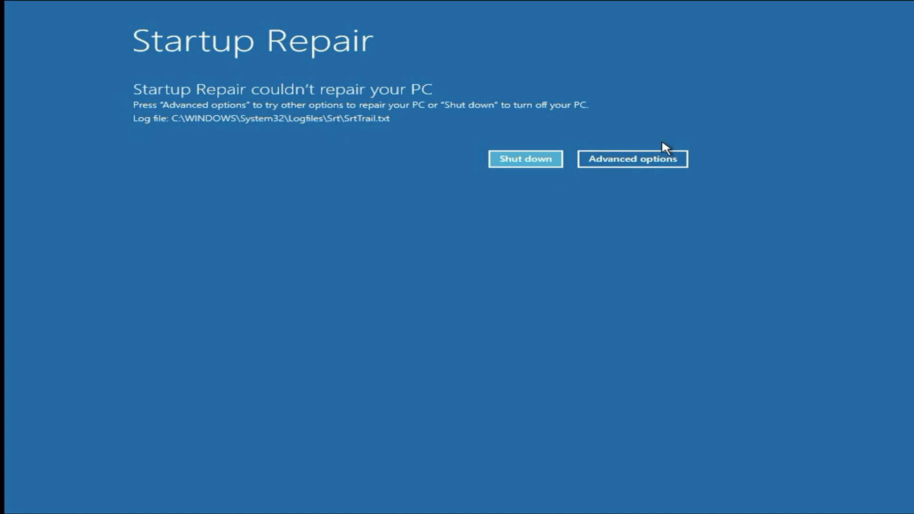
Return from the failed repair and launch Command Prompt via Troubleshoot > Advanced options
click(649, 156)
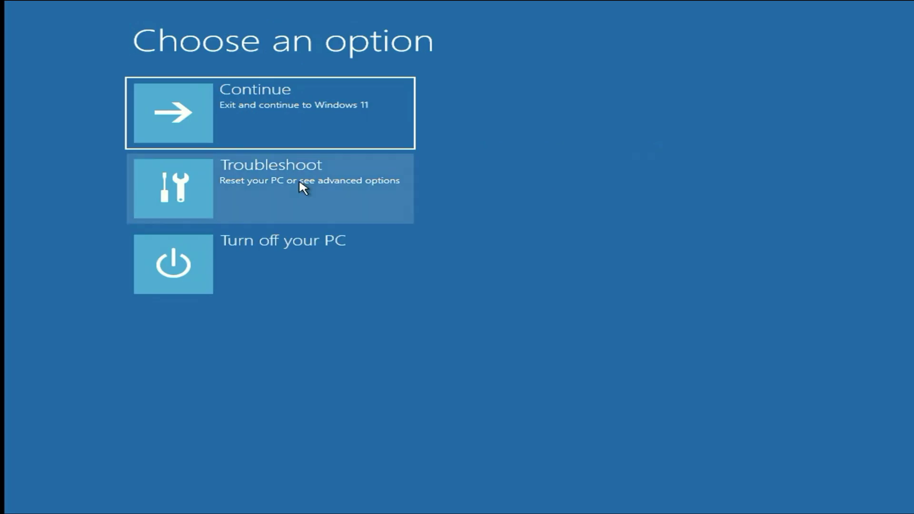
click(302, 187)
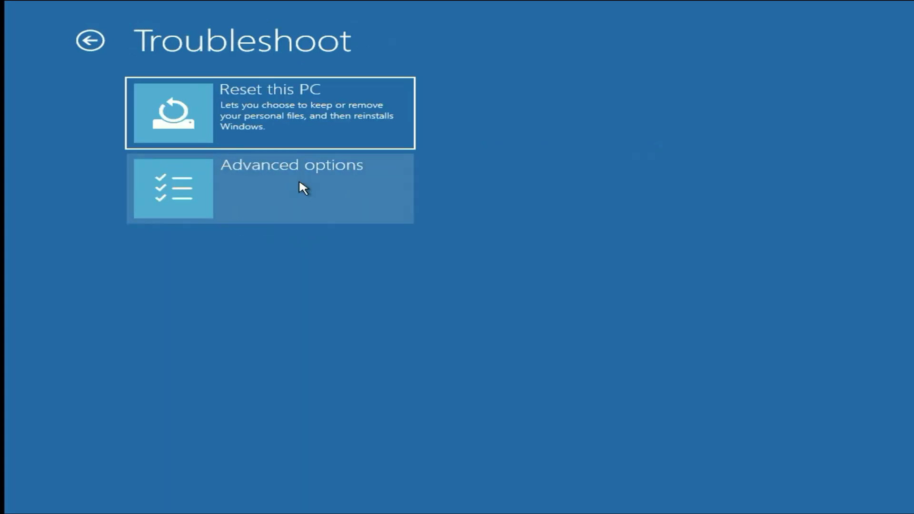
click(364, 197)
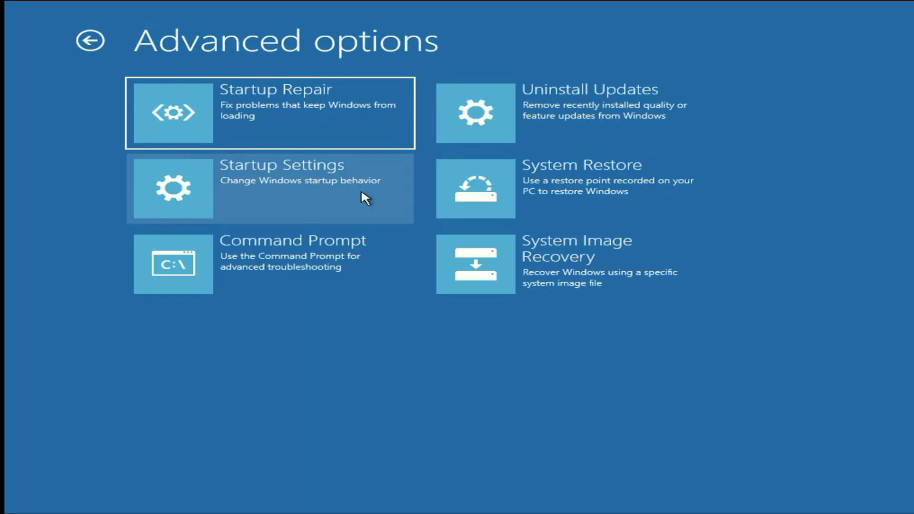
click(295, 255)
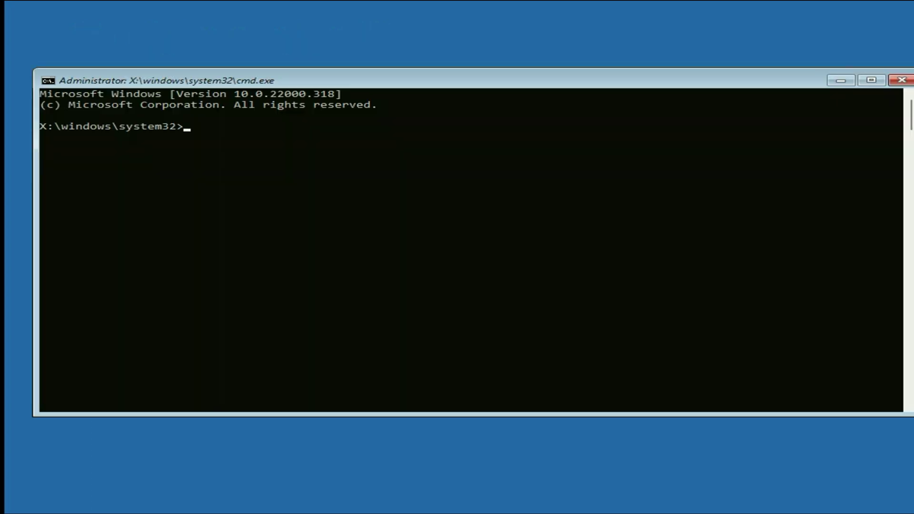
text(sfc /scannow)
Run sfc /scannow and let it report Windows Resource Protection couldn't perform the operation
key(Return)
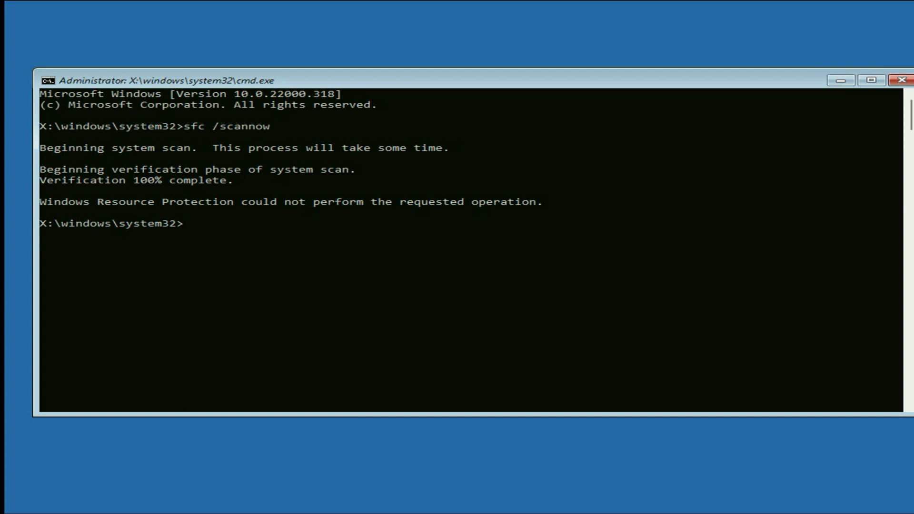
text(exit)
Exit the Command Prompt session to return to the Choose an option menu
key(Return)
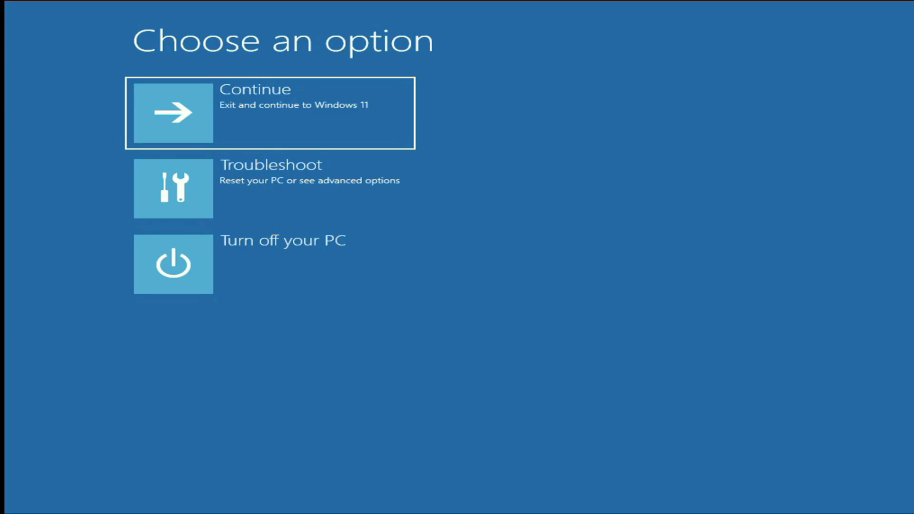